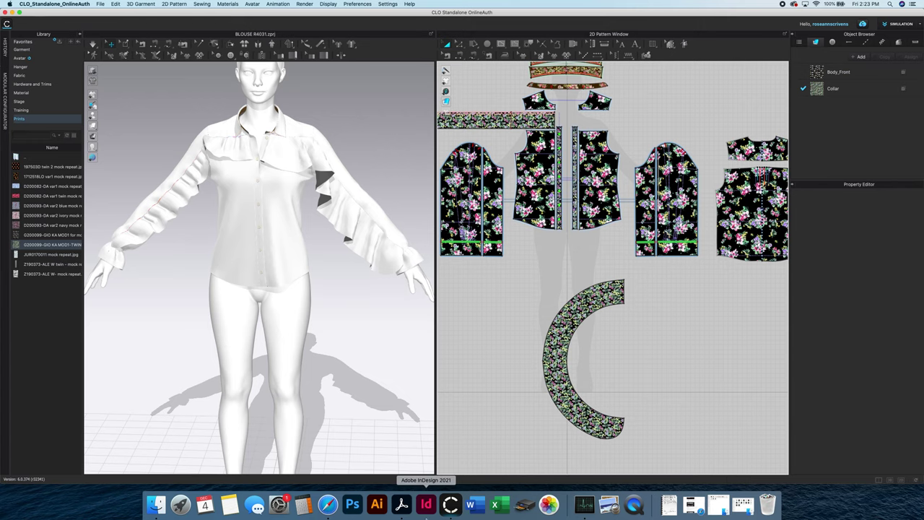
# - Review the BLOUSE R4031 print reference PDF in Acrobat and return to the 2D pattern pieces in CLO
pyautogui.click(402, 503)
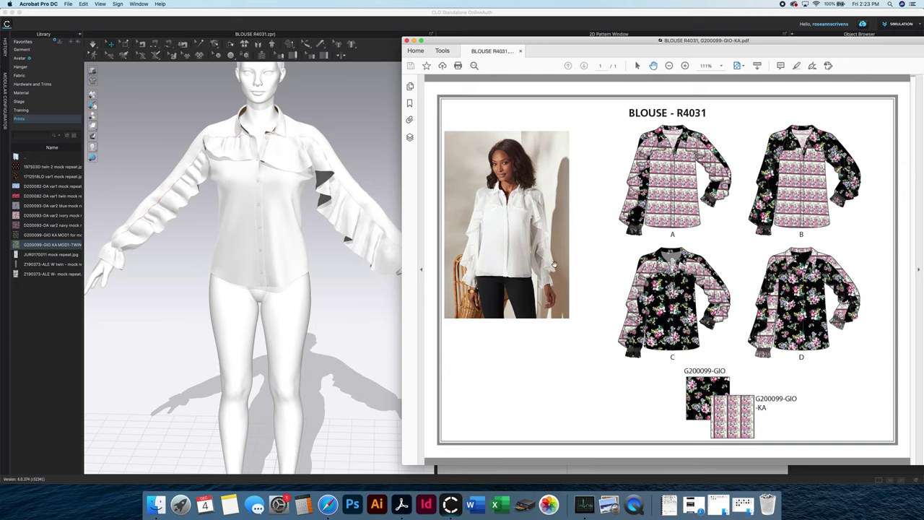
pyautogui.click(414, 41)
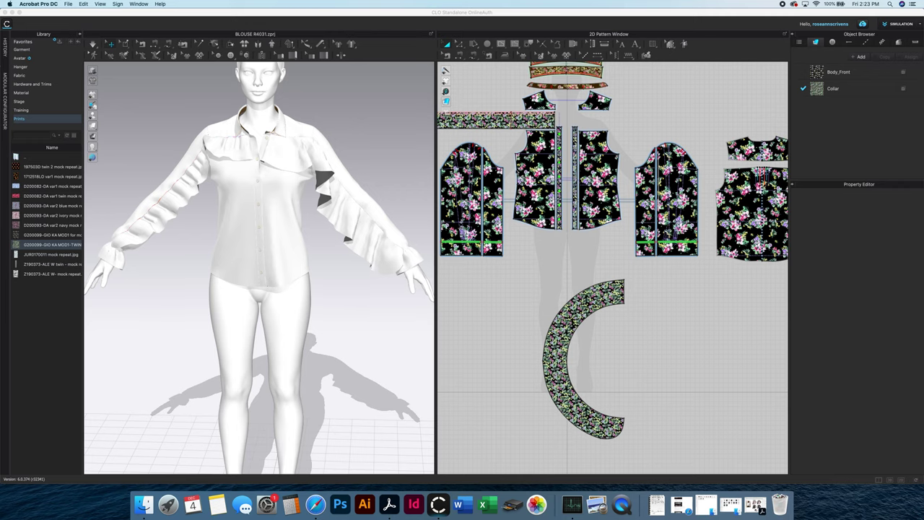
pyautogui.click(503, 150)
pyautogui.moveTo(503, 150); pyautogui.dragTo(602, 212, button='middle')
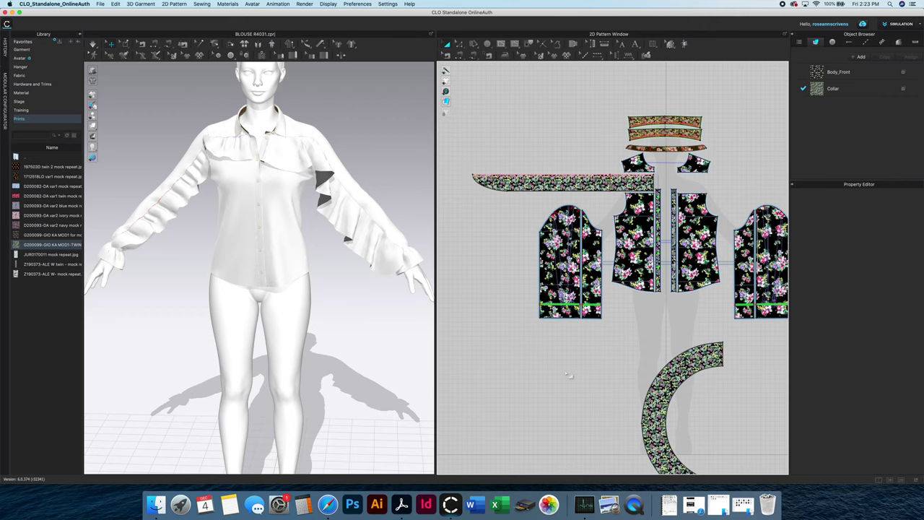
pyautogui.moveTo(569, 373); pyautogui.dragTo(482, 276, button='right')
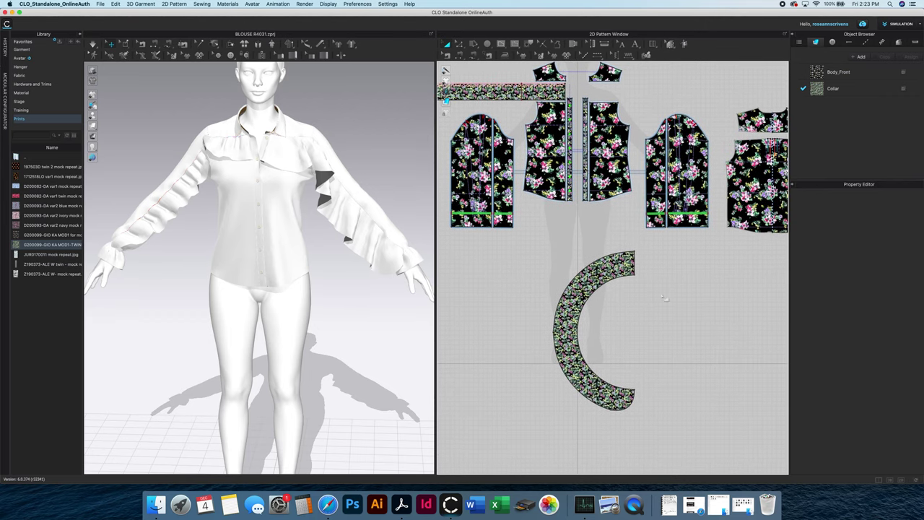
pyautogui.moveTo(675, 328); pyautogui.dragTo(595, 325, button='right')
# - Check the line length of the long straight ruffle piece's upper edge
pyautogui.click(487, 43)
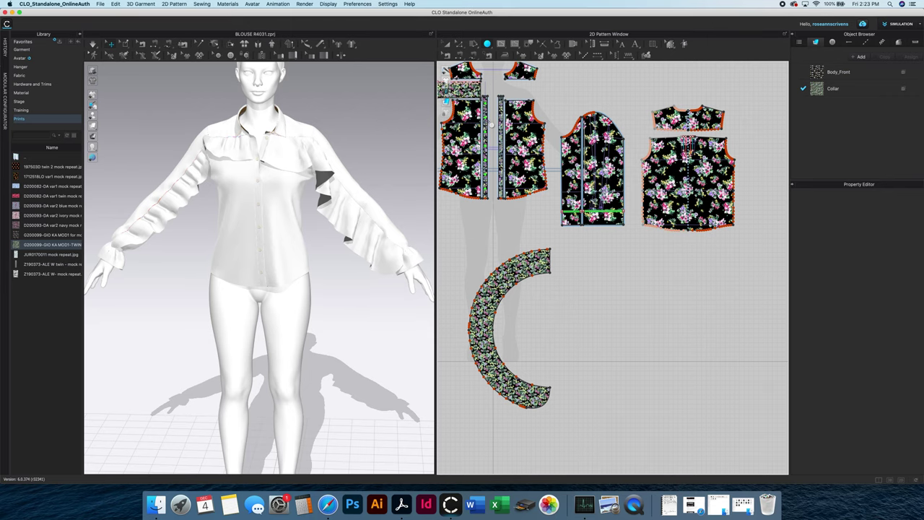
pyautogui.moveTo(492, 126); pyautogui.dragTo(604, 219, button='middle')
pyautogui.hscroll(-2, 508, 101)
pyautogui.scroll(1, 508, 101)
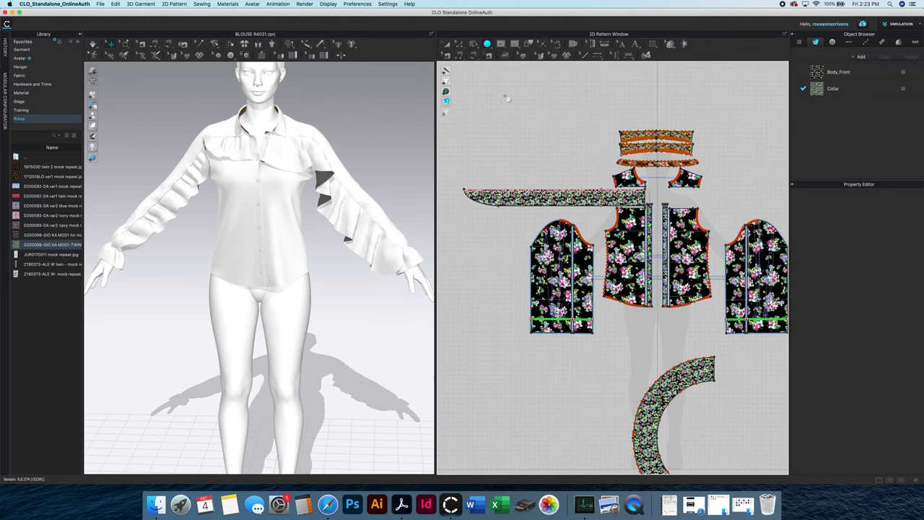
pyautogui.click(459, 46)
pyautogui.click(601, 189)
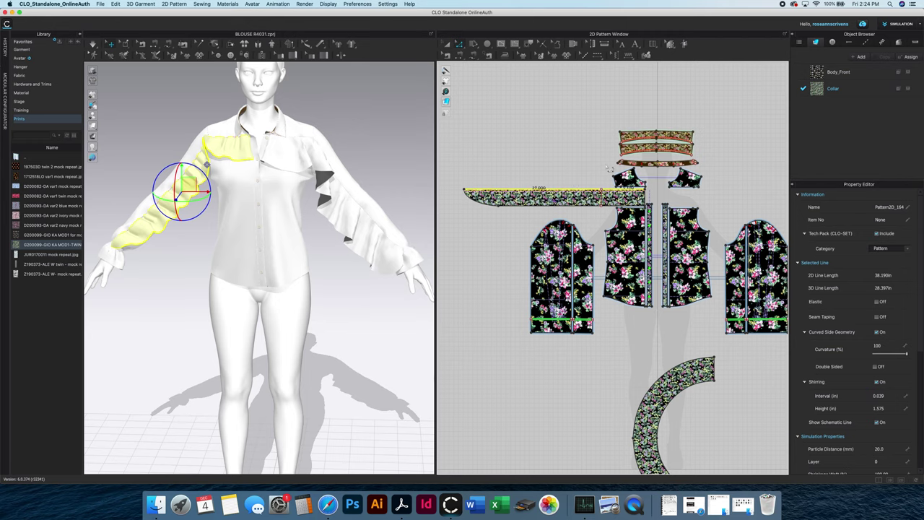
# - Draw a circular pattern piece with a circumference of about 76.3 in beside the C-shaped ruffle
pyautogui.moveTo(639, 343); pyautogui.dragTo(552, 218, button='middle')
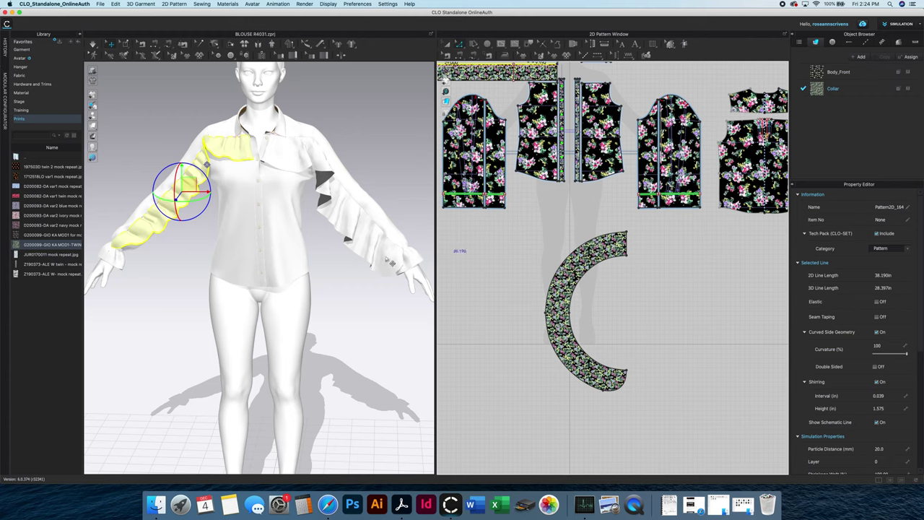
pyautogui.click(488, 45)
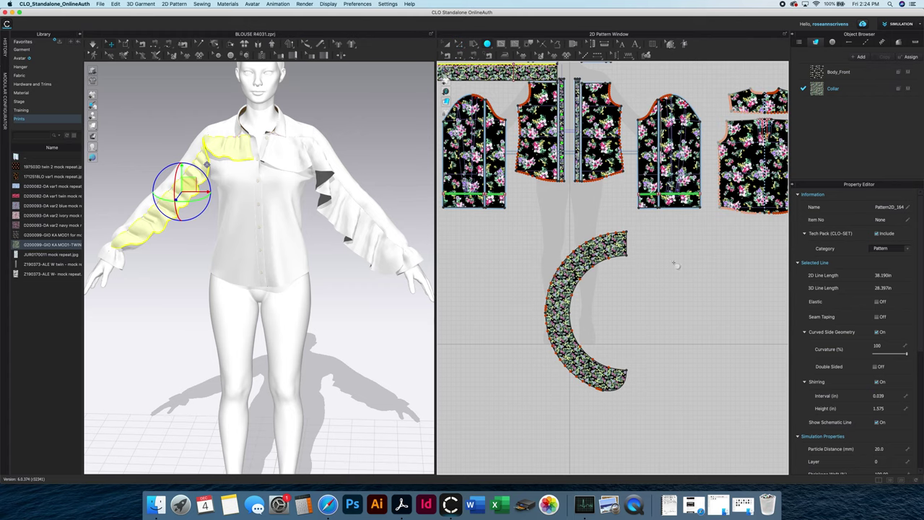
pyautogui.moveTo(682, 275); pyautogui.dragTo(779, 389)
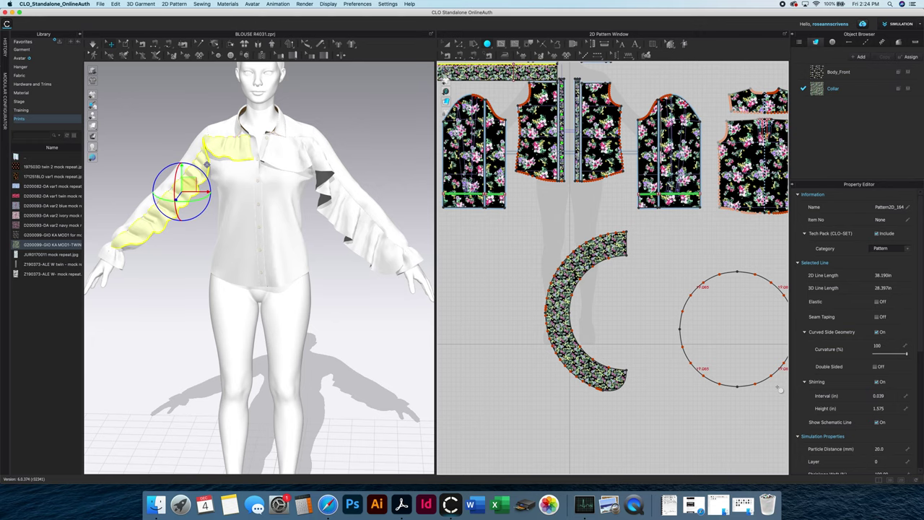
pyautogui.moveTo(779, 389); pyautogui.dragTo(778, 388)
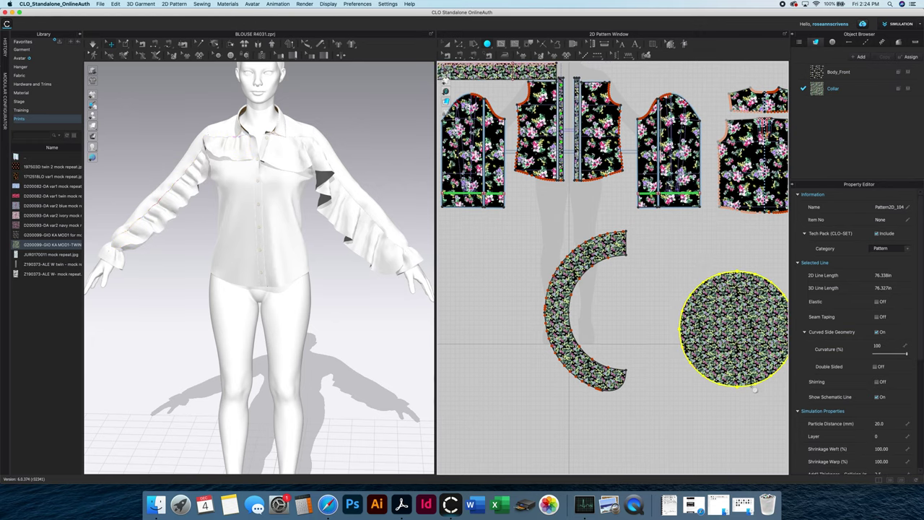
# - Offset the circle's pattern outline outward by 5 in, keeping the original circle as an internal line
pyautogui.click(460, 45)
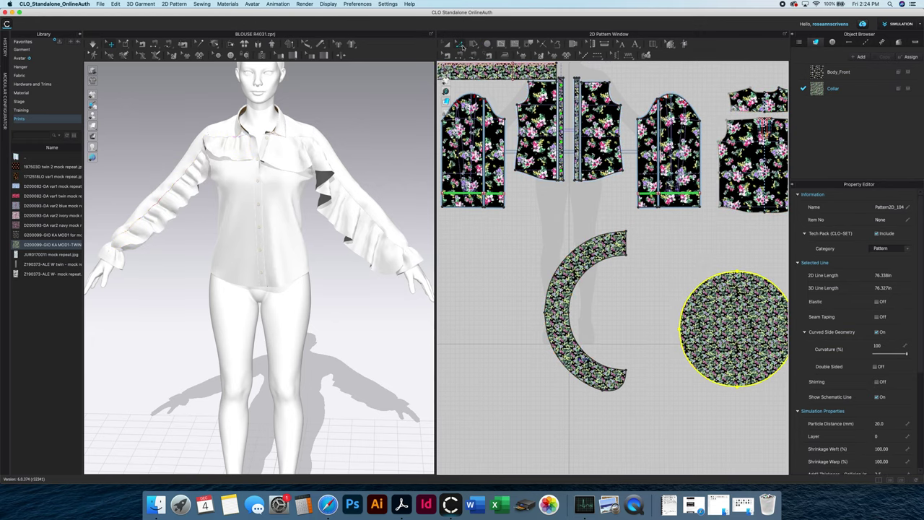
pyautogui.rightClick(720, 276)
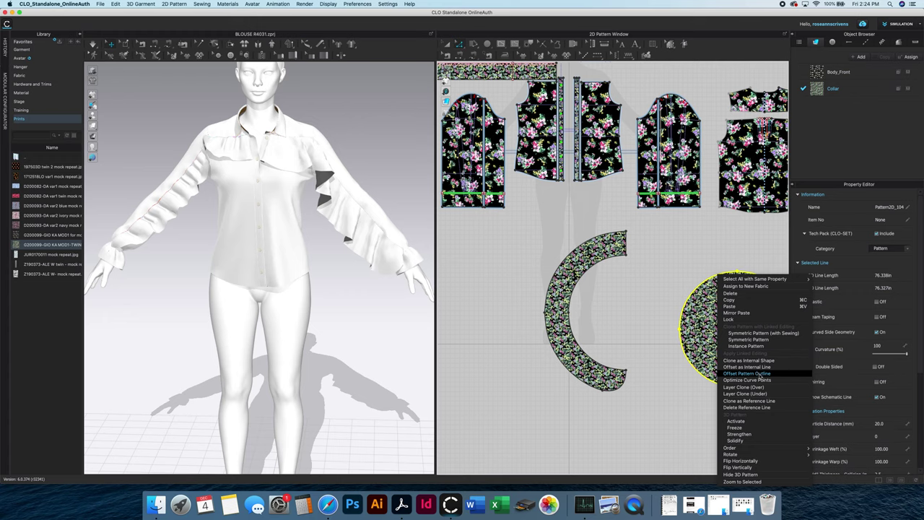
pyautogui.click(750, 373)
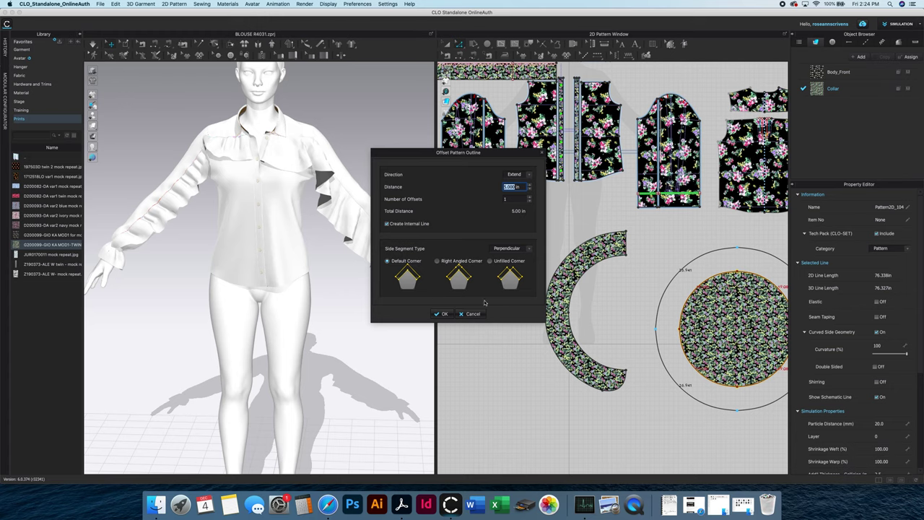
pyautogui.click(442, 313)
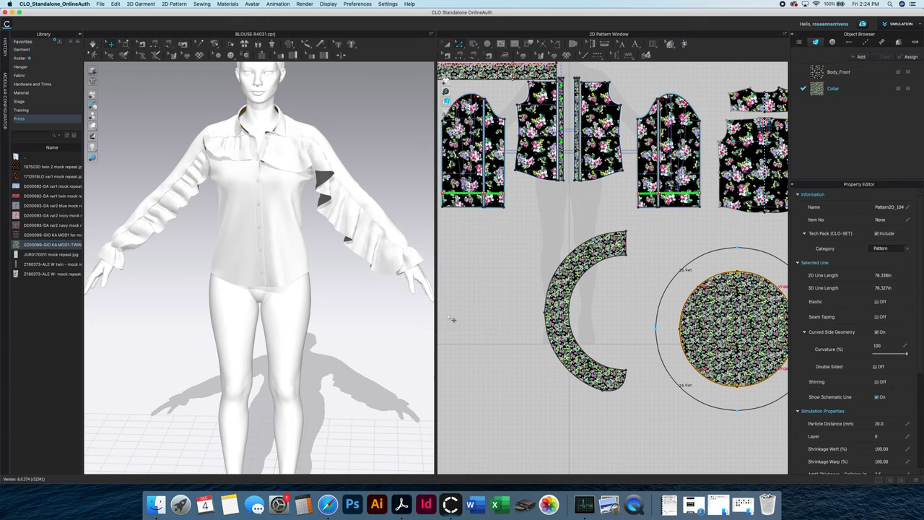
pyautogui.click(455, 320)
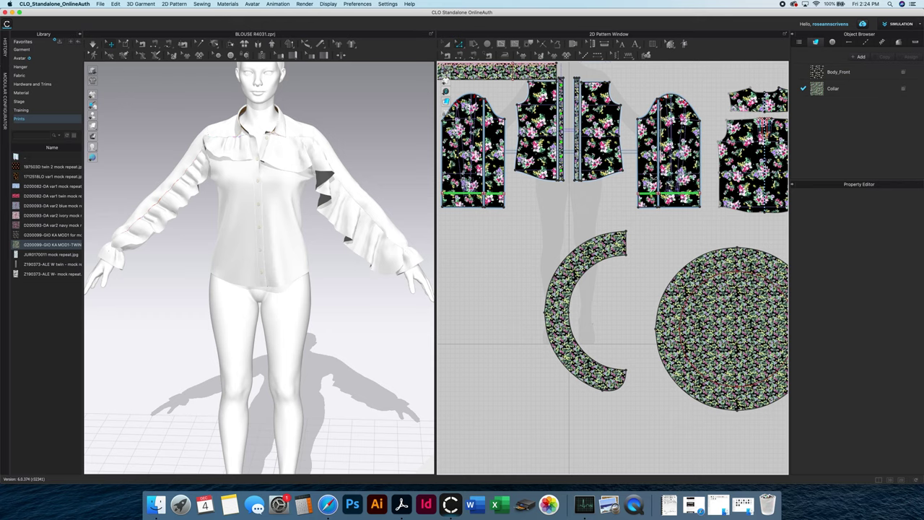
# - Cut the enlarged circle along all four segments of its inner circular line
pyautogui.click(699, 286)
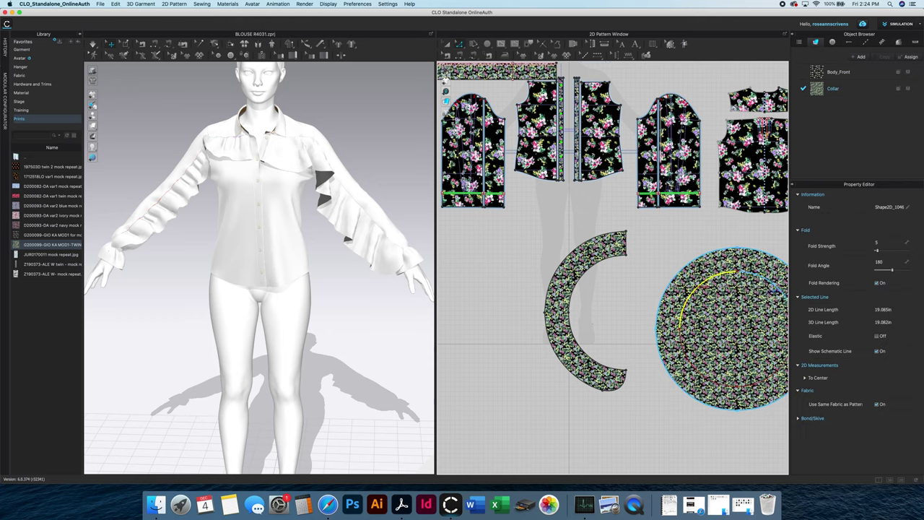
pyautogui.keyDown('shift'); pyautogui.click(754, 275); pyautogui.keyUp('shift')
pyautogui.keyDown('shift'); pyautogui.click(711, 381); pyautogui.keyUp('shift')
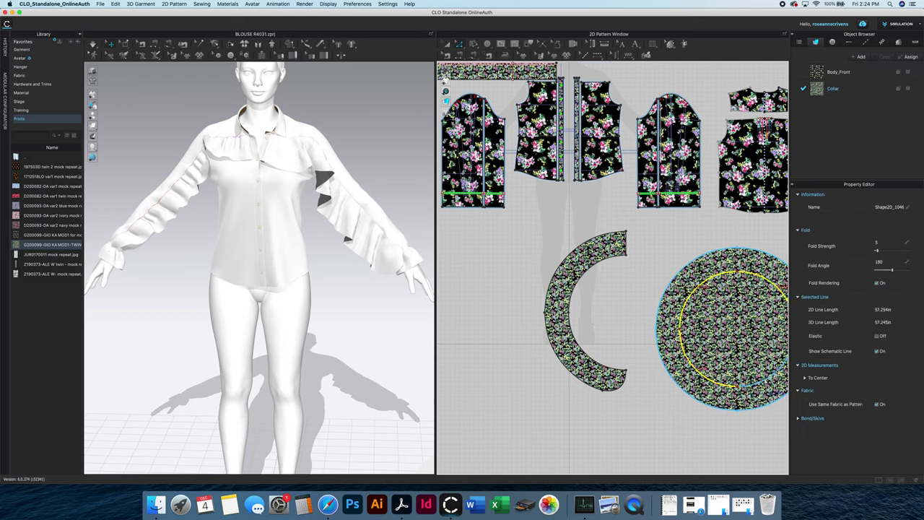
pyautogui.keyDown('shift'); pyautogui.click(766, 382); pyautogui.keyUp('shift')
pyautogui.rightClick(765, 378)
pyautogui.click(775, 326)
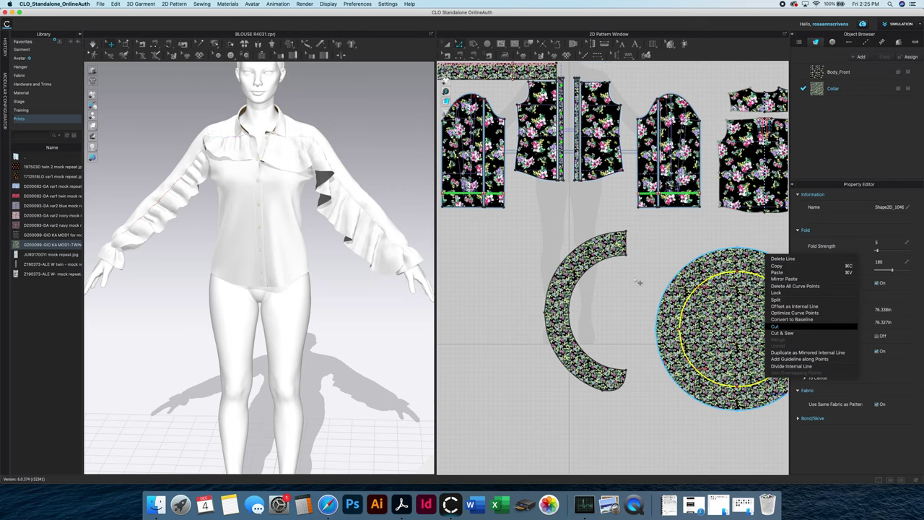
pyautogui.press('Return')
# - Delete the inner disc from the cut circle so that only the outer ring remains
pyautogui.scroll(5, 636, 282)
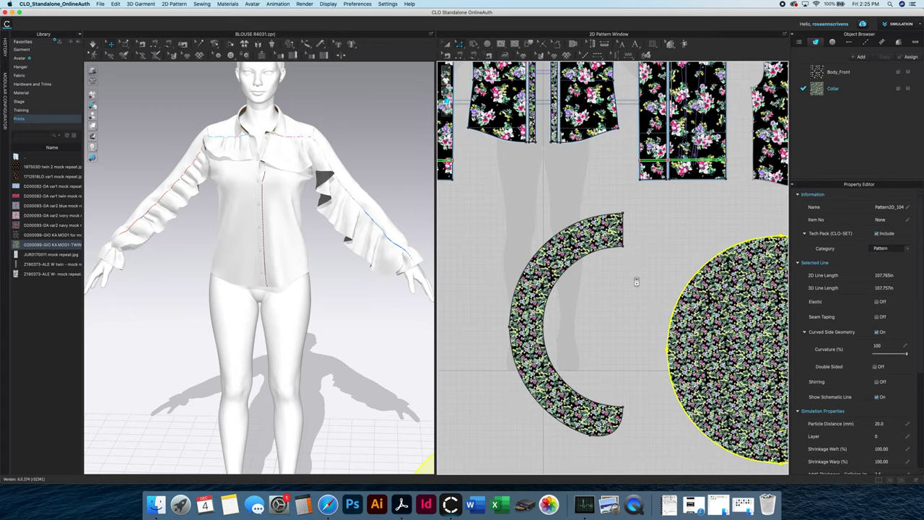
pyautogui.moveTo(637, 281); pyautogui.dragTo(525, 265, button='middle')
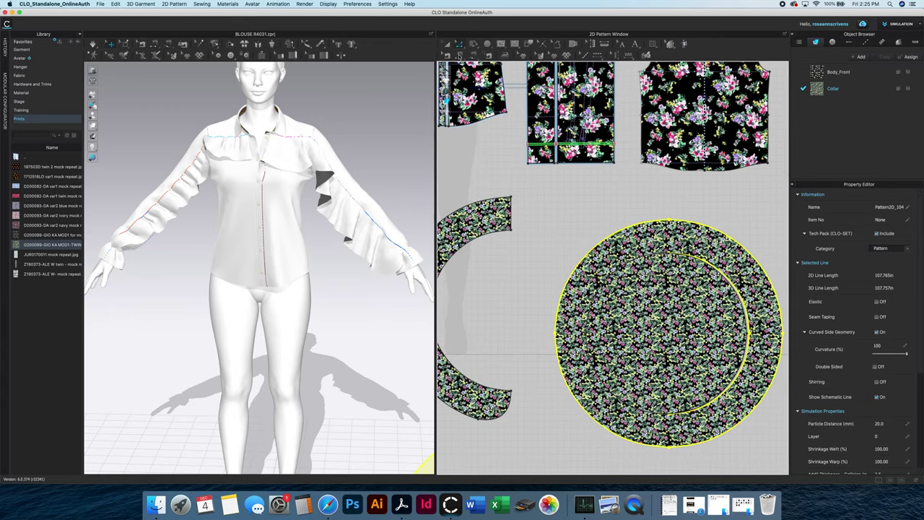
pyautogui.click(447, 45)
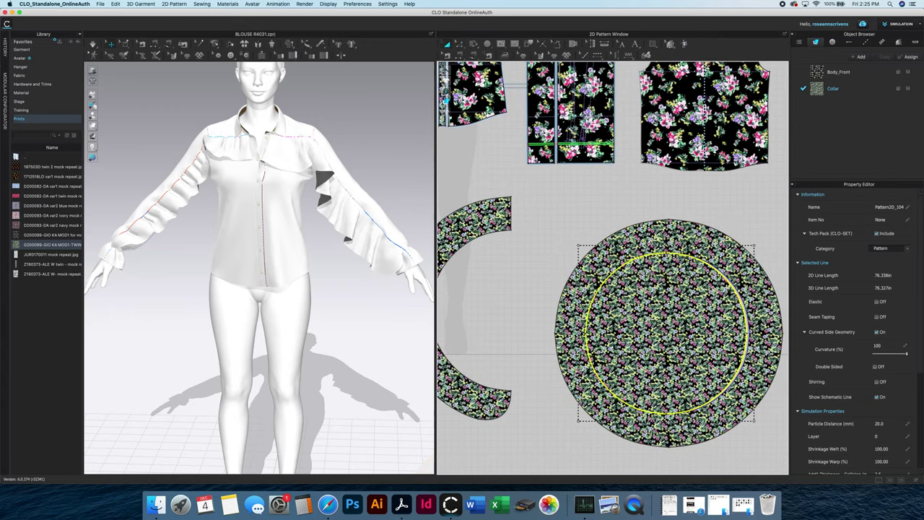
pyautogui.press('Delete')
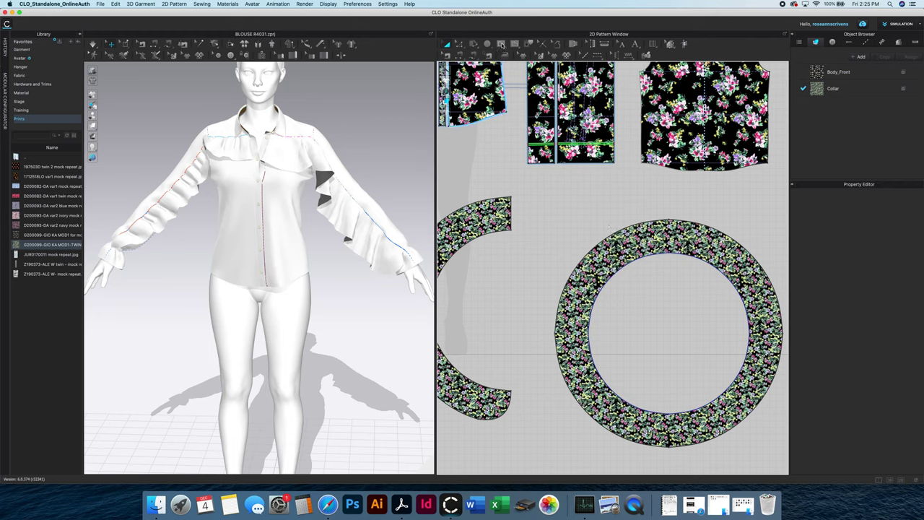
# - Draw vertical internal lines about 5.02 in long across the ring's band at its top and bottom centre
pyautogui.click(502, 44)
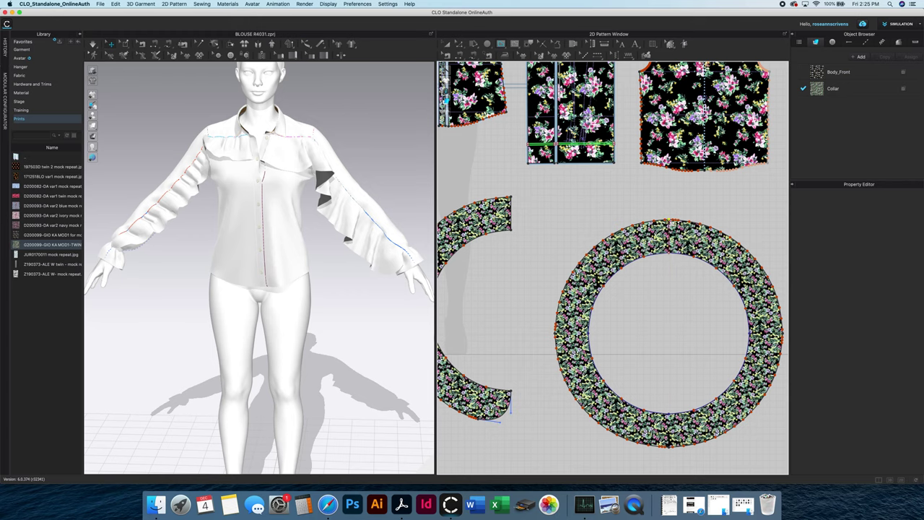
pyautogui.click(669, 226)
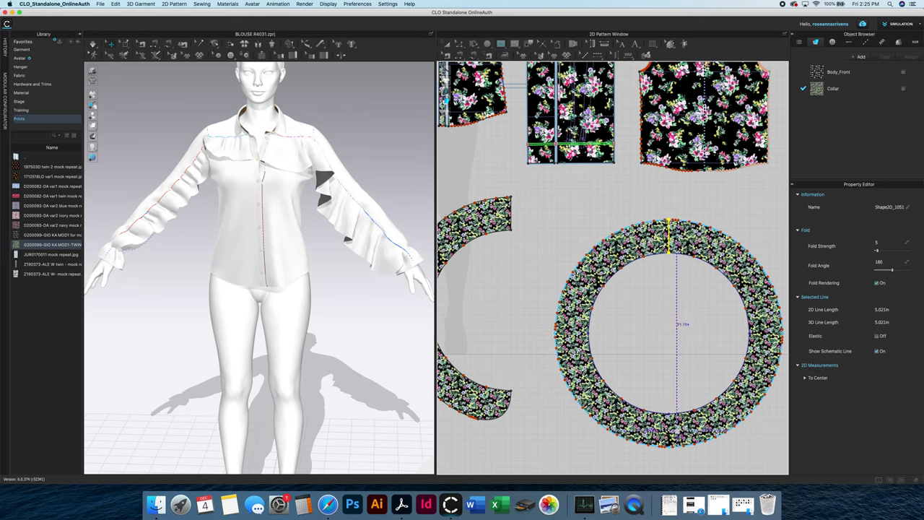
pyautogui.click(670, 446)
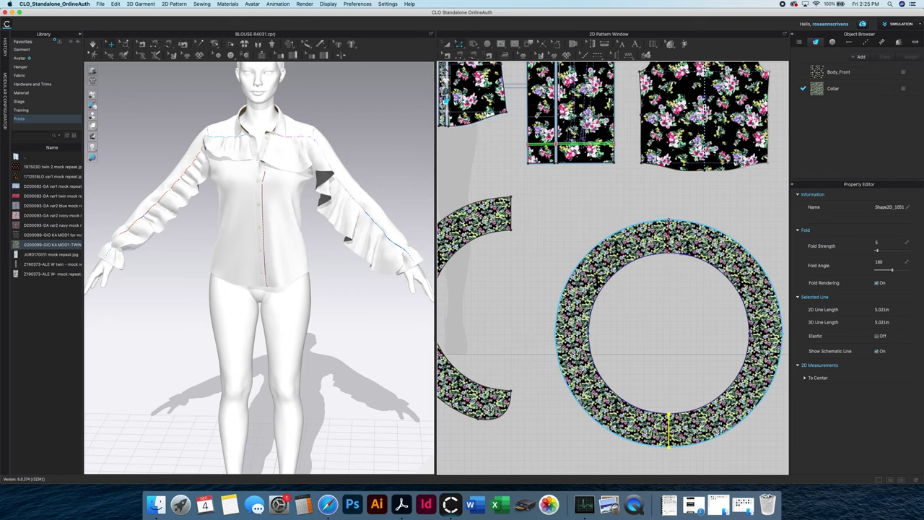
# - Cut the ring into two halves along both vertical internal lines
pyautogui.keyDown('shift'); pyautogui.click(669, 236); pyautogui.keyUp('shift')
pyautogui.rightClick(670, 238)
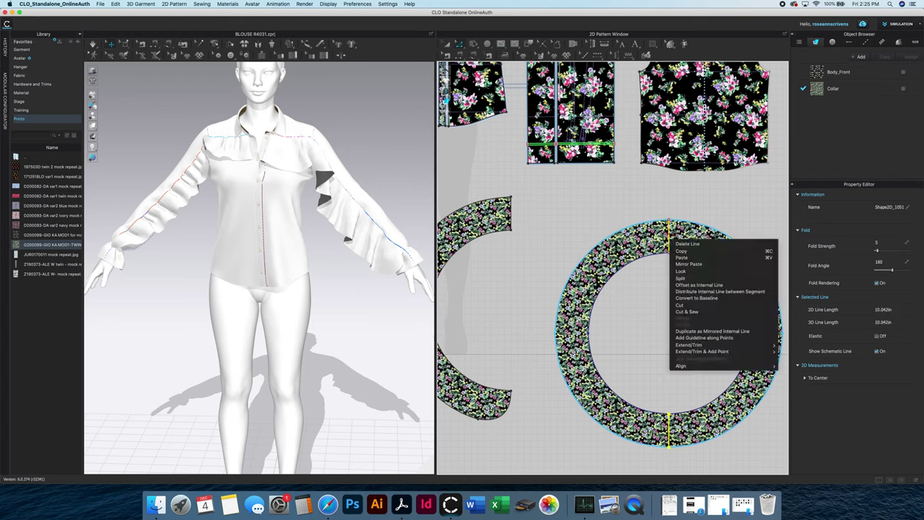
pyautogui.click(680, 306)
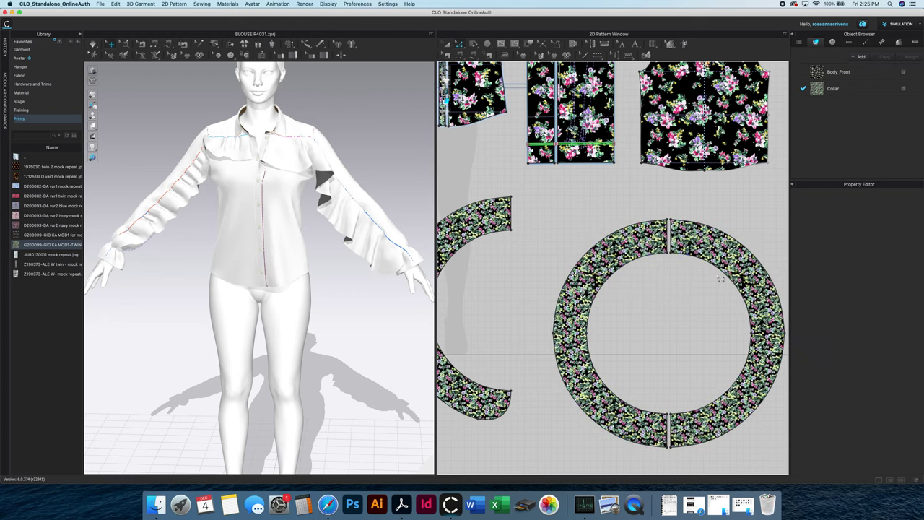
# - Delete the right half of the ring, keeping the left half as the new ruffle piece
pyautogui.click(447, 44)
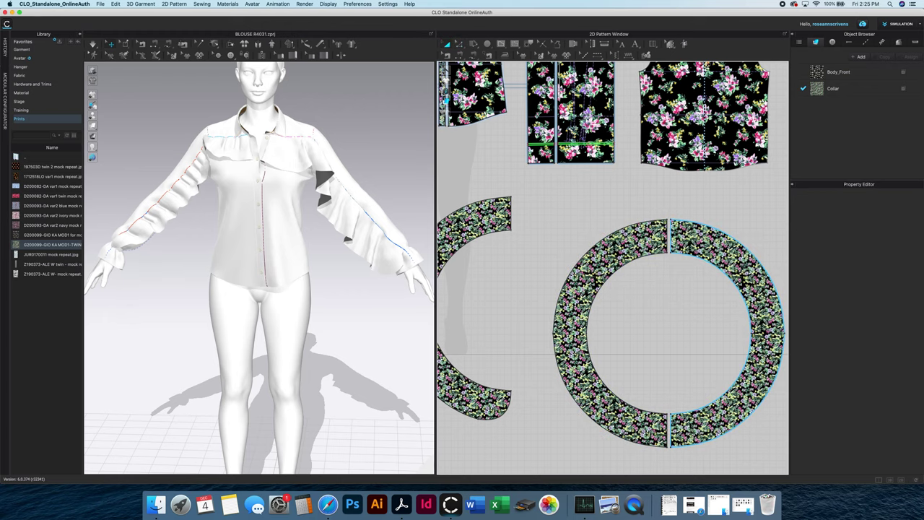
pyautogui.click(743, 279)
pyautogui.press('Delete')
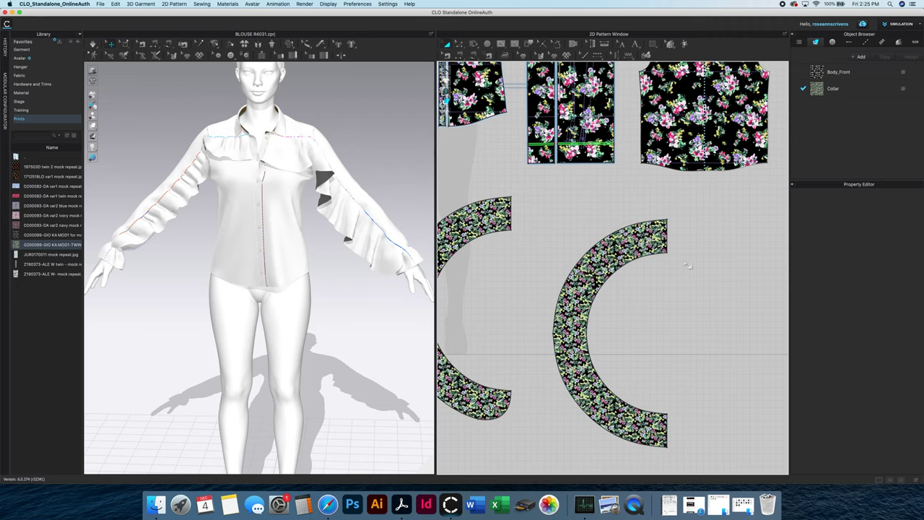
pyautogui.scroll(-3, 571, 229)
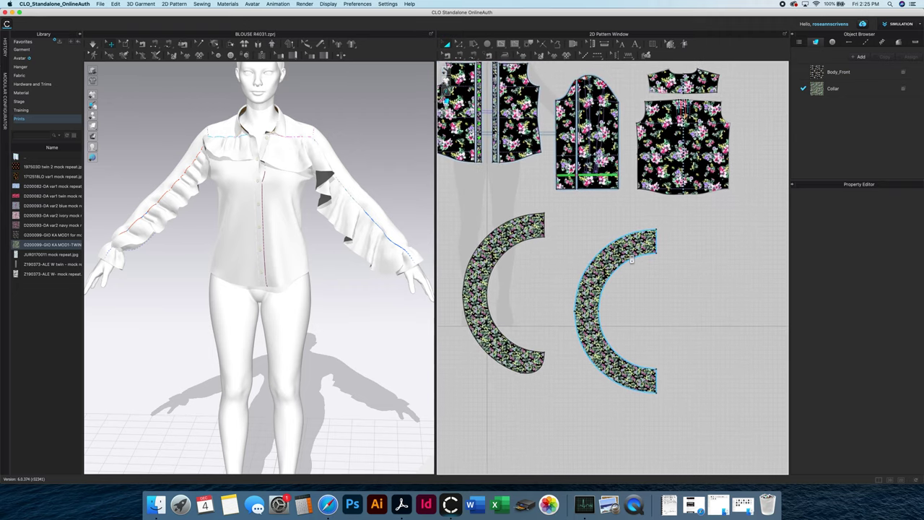
pyautogui.scroll(3, 561, 217)
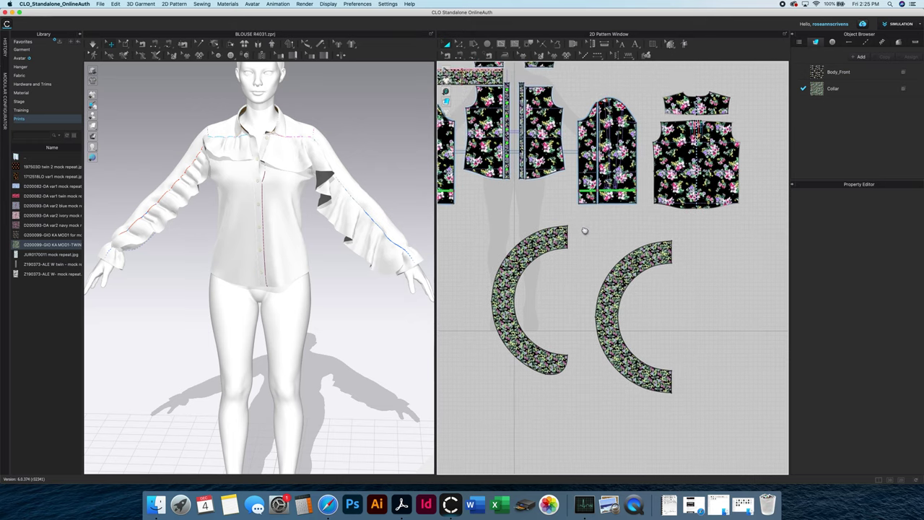
pyautogui.scroll(-3, 553, 206)
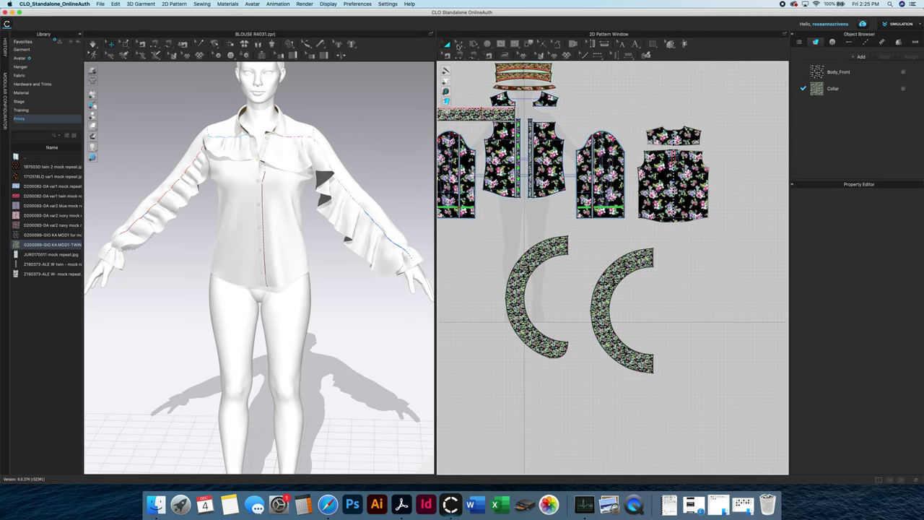
# - Use M:N Free Sewing to sew the left front yoke's lower edge and the left sleeve's vertical line to the new ruffle's inner curve
pyautogui.moveTo(474, 56); pyautogui.dragTo(476, 72)
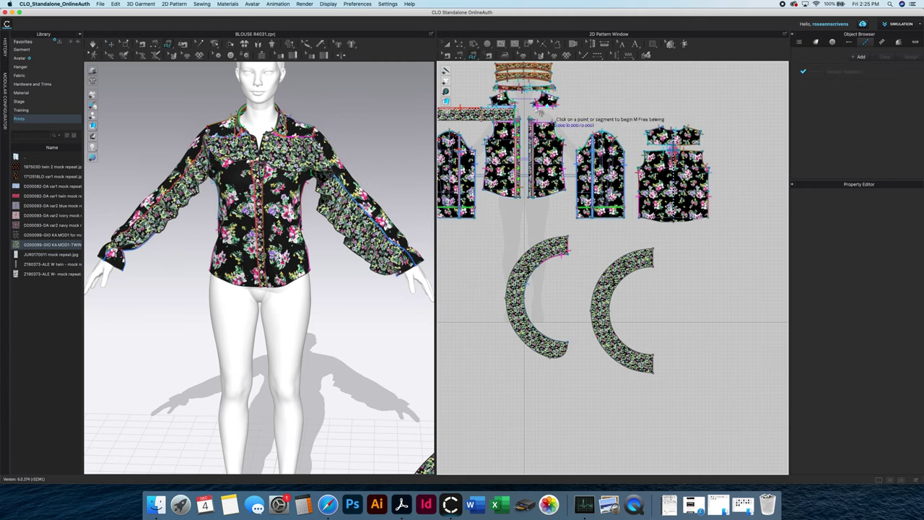
pyautogui.click(538, 107)
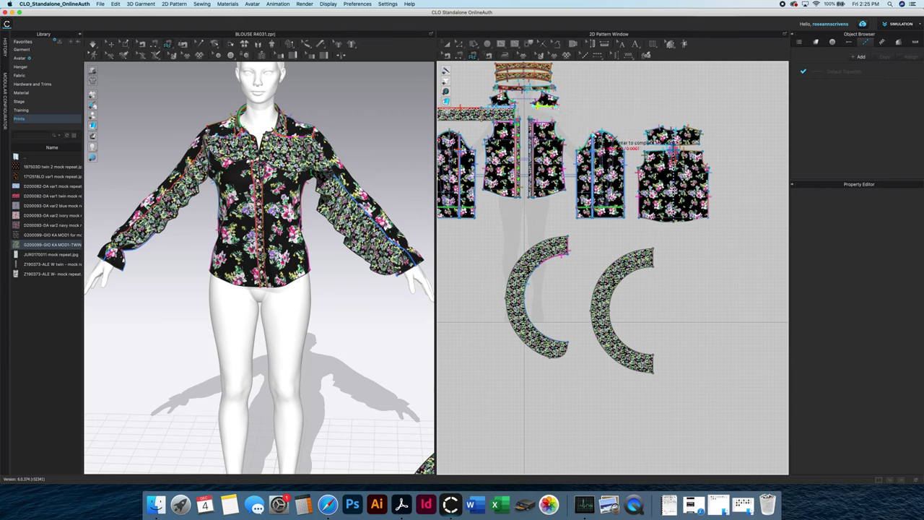
pyautogui.click(595, 210)
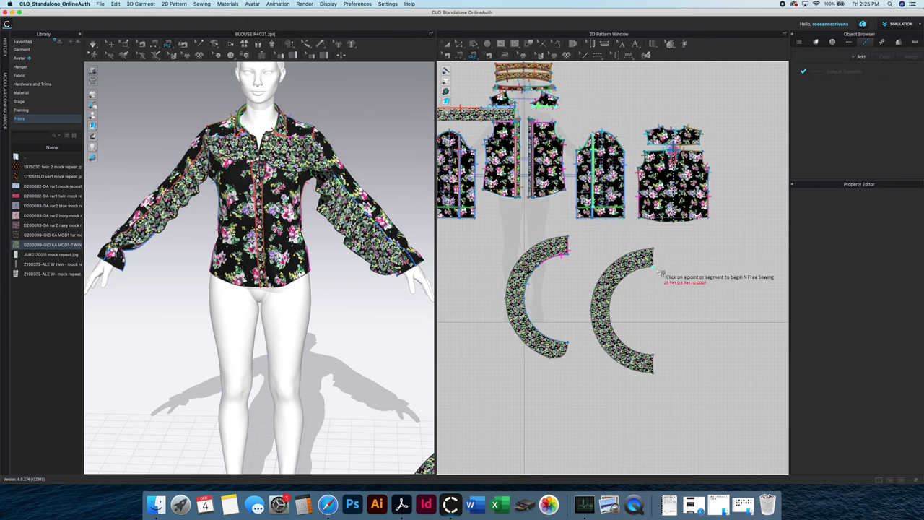
pyautogui.click(634, 273)
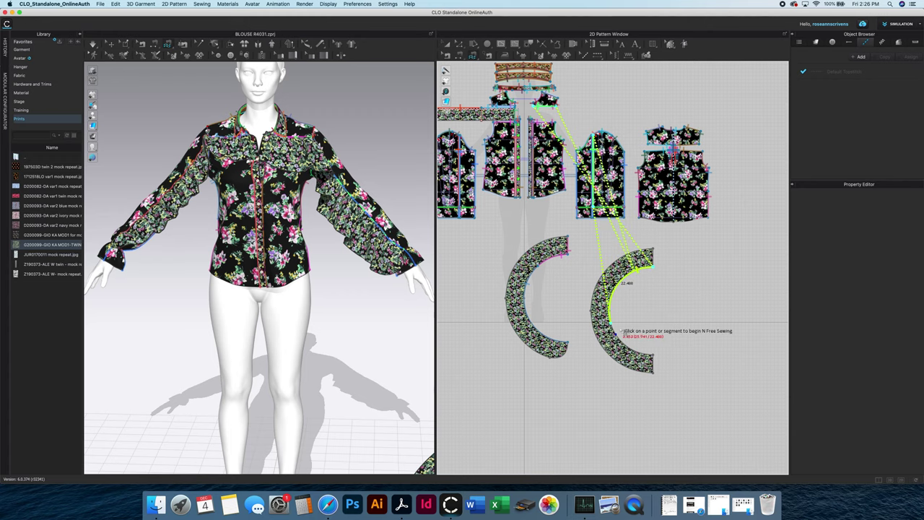
pyautogui.click(657, 358)
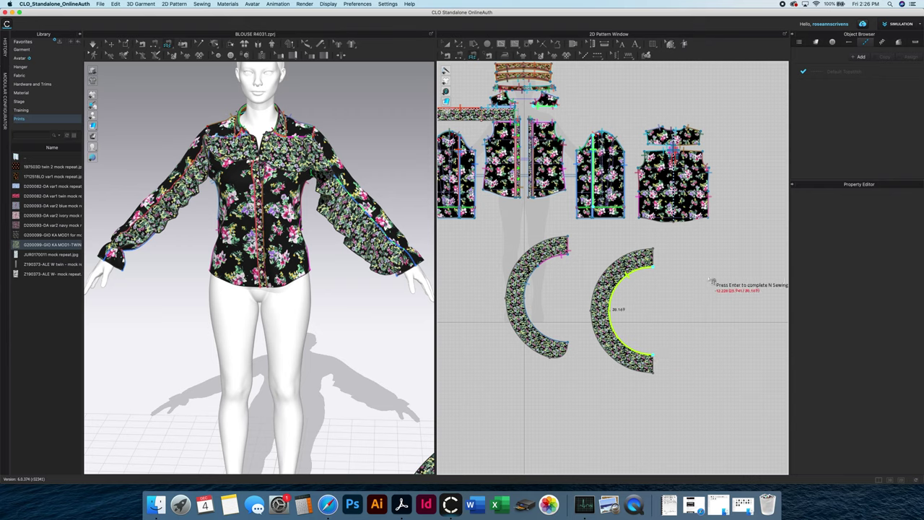
pyautogui.press('Return')
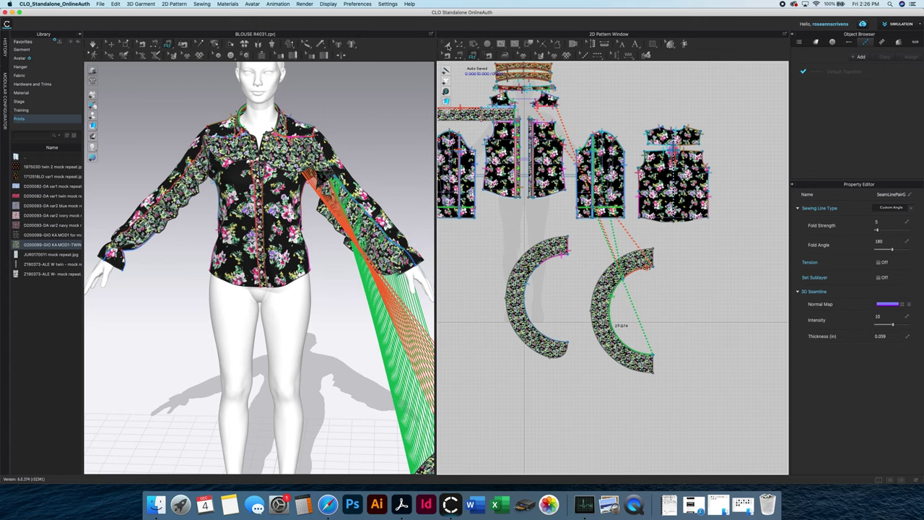
# - Delete the original ruffle pattern piece beside the new half-ring ruffle
pyautogui.click(447, 44)
pyautogui.click(517, 296)
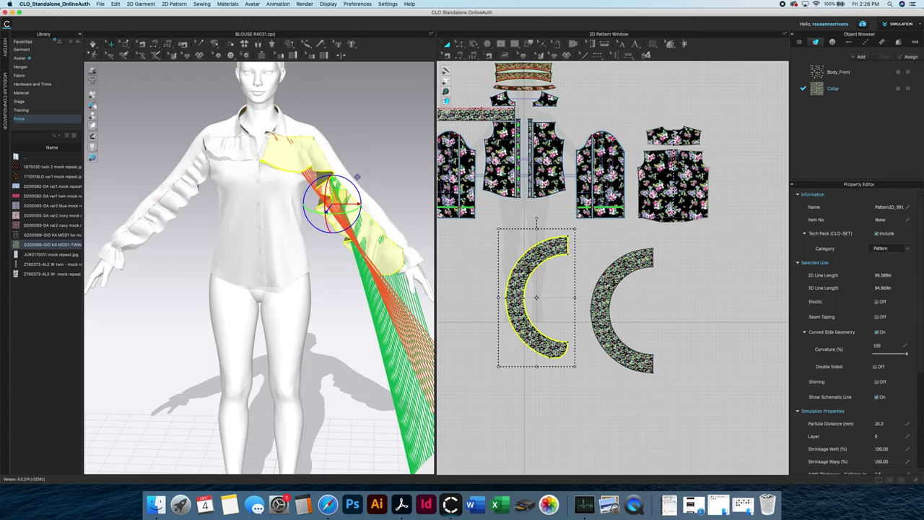
pyautogui.press('Delete')
# - Place the new ruffle in front of the avatar's torso at chest height and tilt its lower end away from the body
pyautogui.scroll(3, 362, 316)
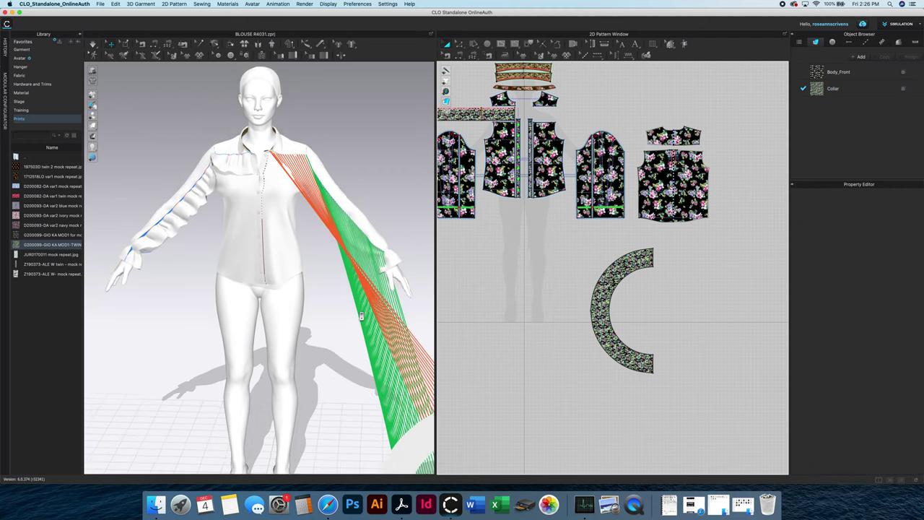
pyautogui.moveTo(401, 428); pyautogui.dragTo(284, 225)
pyautogui.moveTo(303, 229); pyautogui.dragTo(292, 271, button='right')
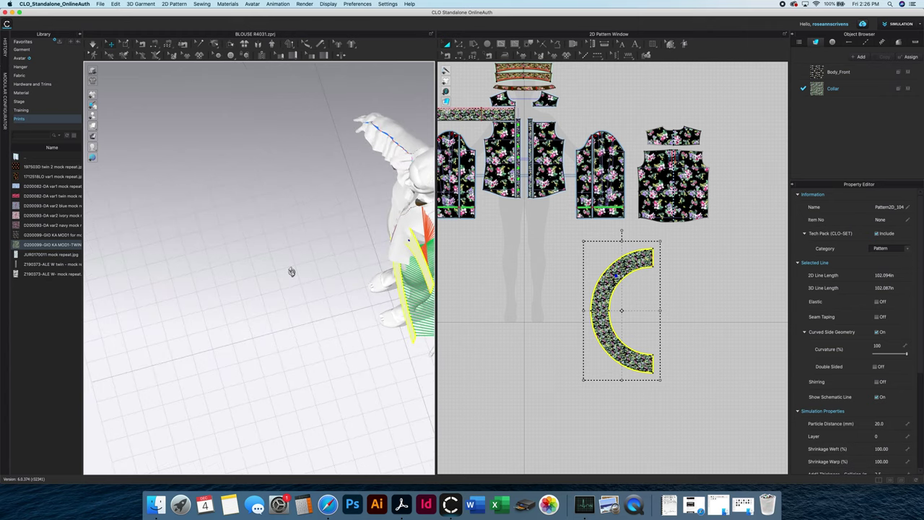
pyautogui.moveTo(418, 260); pyautogui.dragTo(401, 250)
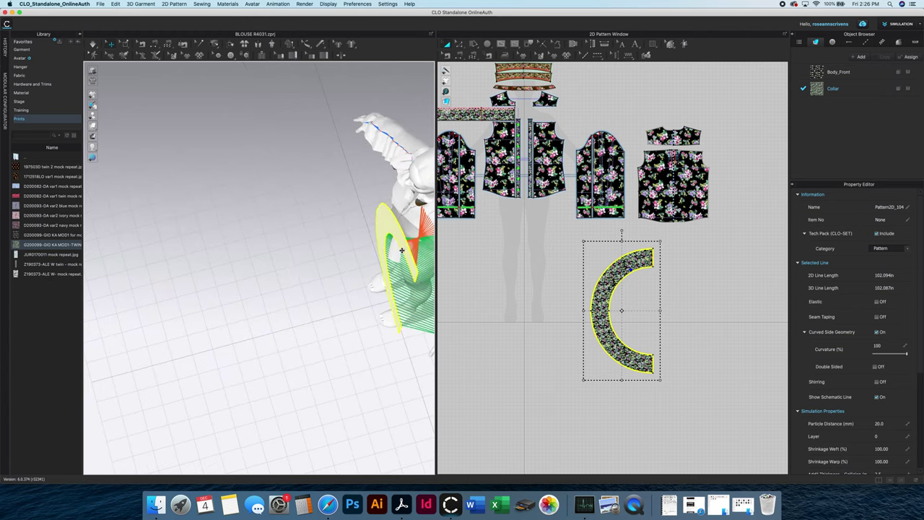
pyautogui.moveTo(354, 287); pyautogui.dragTo(258, 268, button='right')
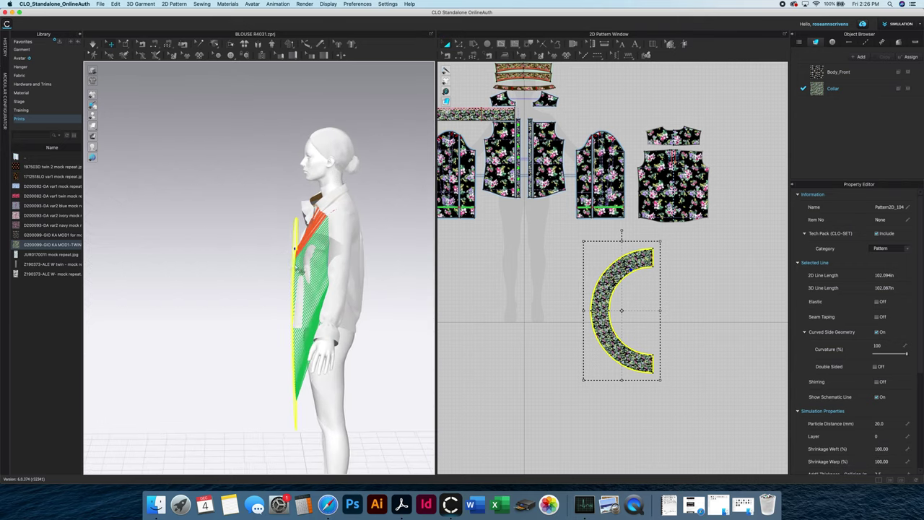
pyautogui.moveTo(290, 256); pyautogui.dragTo(284, 238)
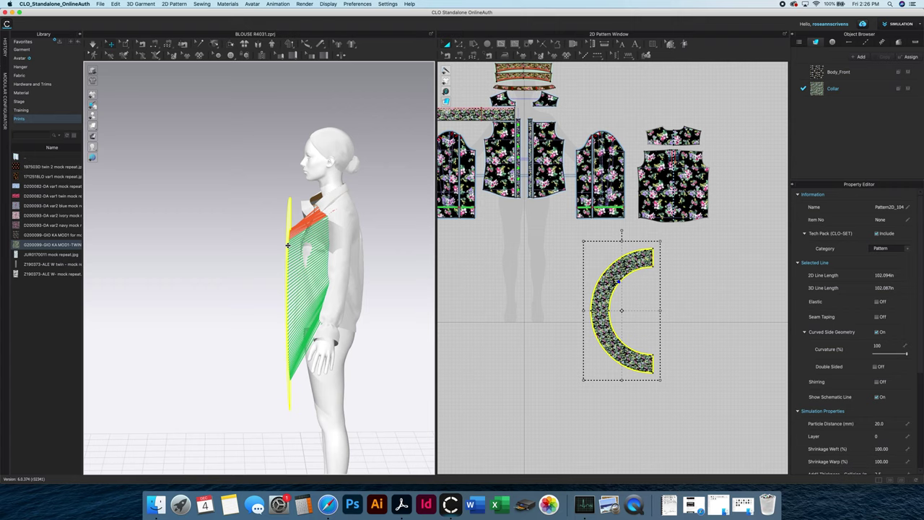
pyautogui.moveTo(251, 284); pyautogui.dragTo(308, 311, button='right')
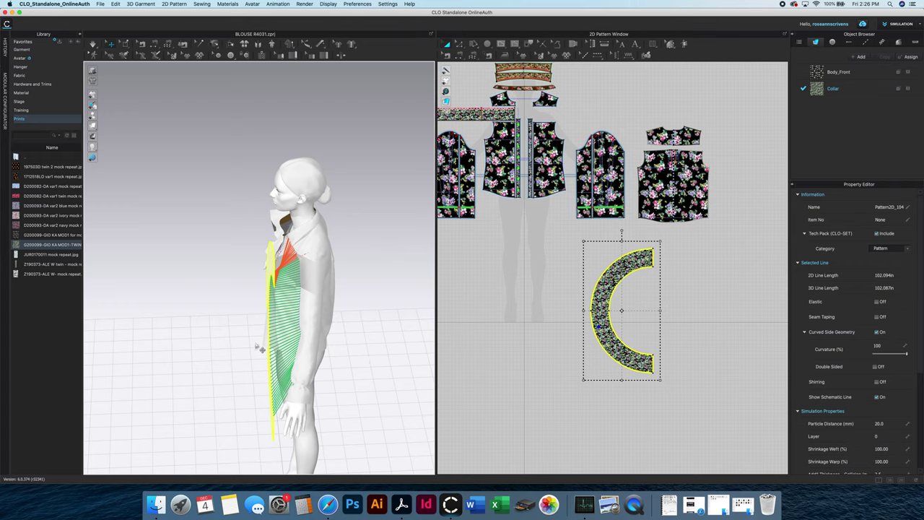
pyautogui.click(269, 260)
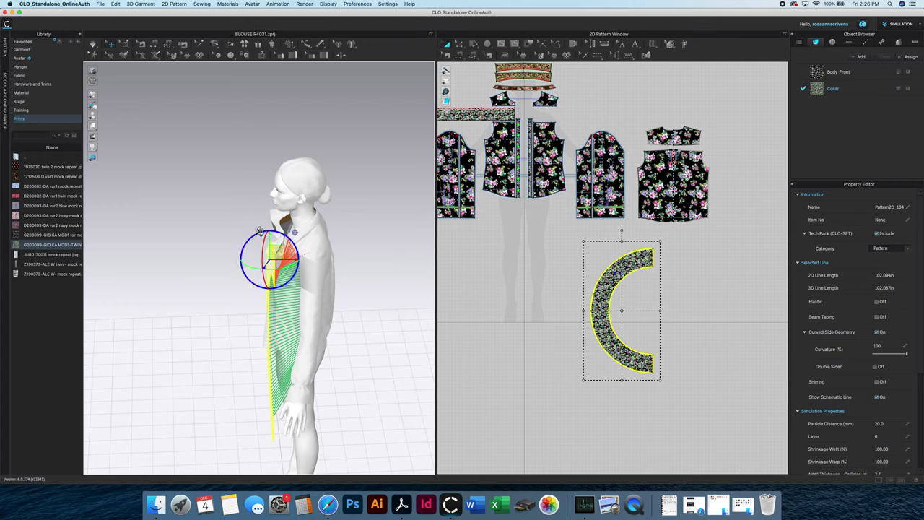
pyautogui.moveTo(261, 232); pyautogui.dragTo(267, 235)
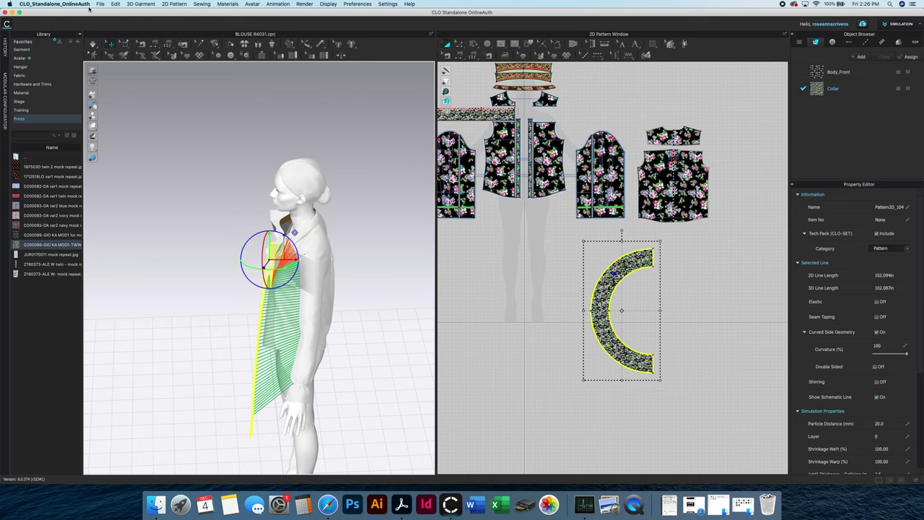
# - Simulate the garment and pull the new ruffle's upper end outward at the left front yoke so it drapes over the blouse
pyautogui.moveTo(200, 215); pyautogui.dragTo(215, 213, button='right')
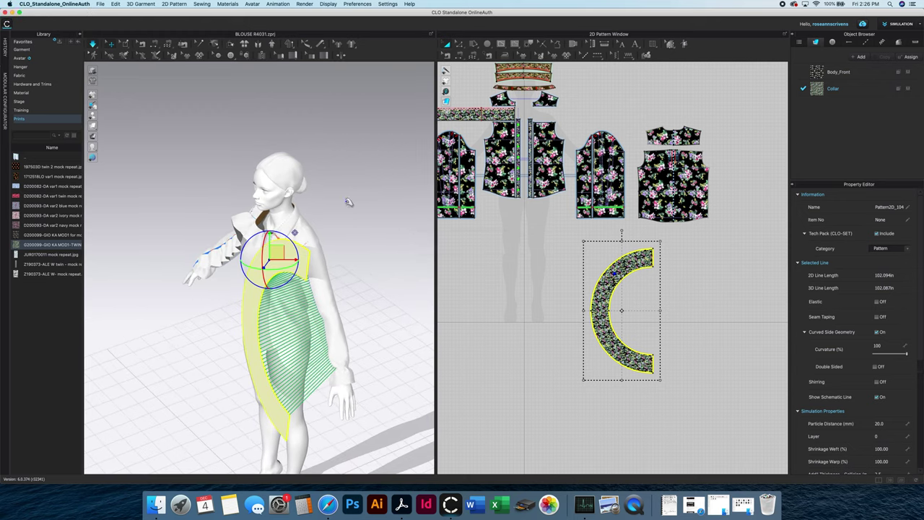
pyautogui.press('space')
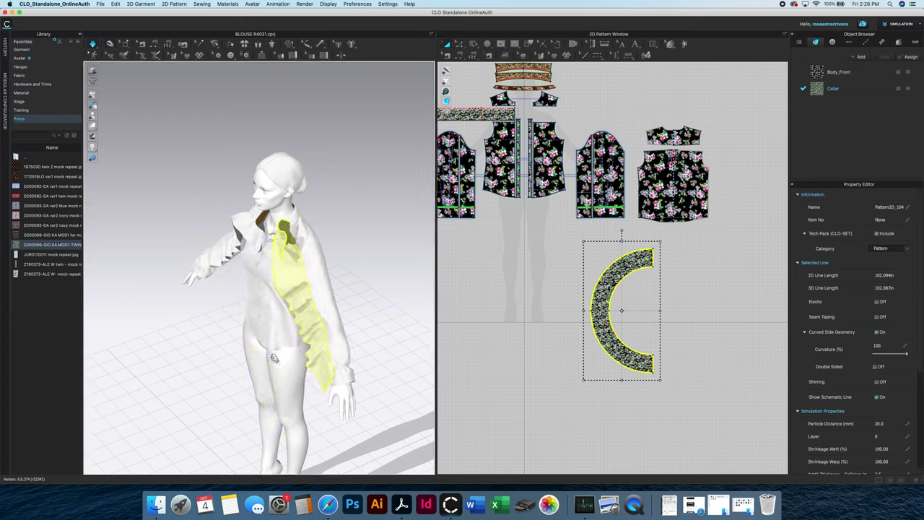
pyautogui.press('2')
pyautogui.moveTo(324, 351); pyautogui.dragTo(322, 332, button='right')
pyautogui.moveTo(276, 255)
pyautogui.mouseDown()
pyautogui.moveTo(293, 224)
pyautogui.moveTo(284, 206)
pyautogui.moveTo(263, 244)
pyautogui.mouseUp()
pyautogui.moveTo(295, 218); pyautogui.dragTo(271, 239)
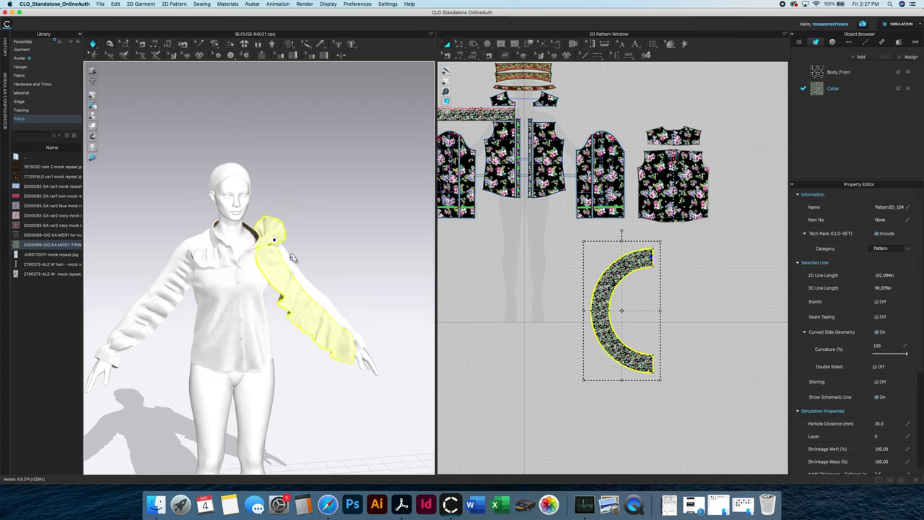
pyautogui.moveTo(292, 257); pyautogui.dragTo(264, 238, button='right')
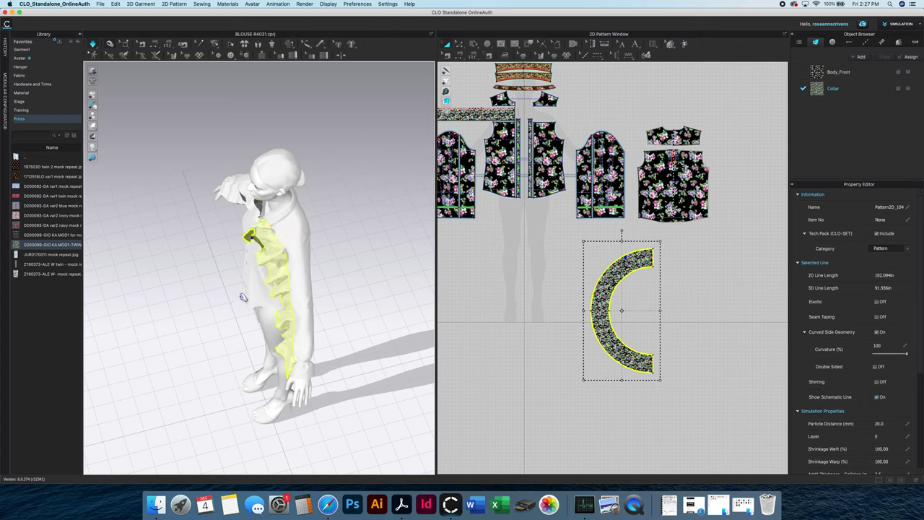
pyautogui.moveTo(243, 296); pyautogui.dragTo(276, 264, button='right')
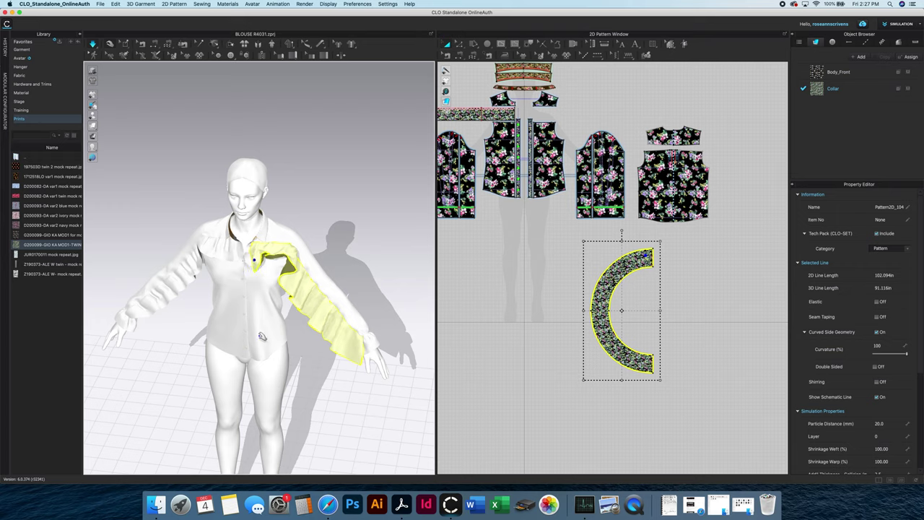
pyautogui.moveTo(290, 337); pyautogui.dragTo(295, 309, button='right')
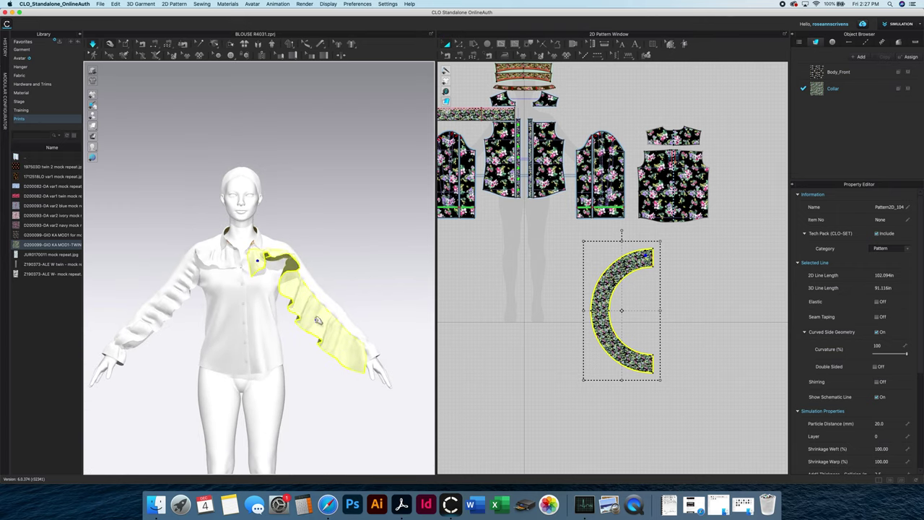